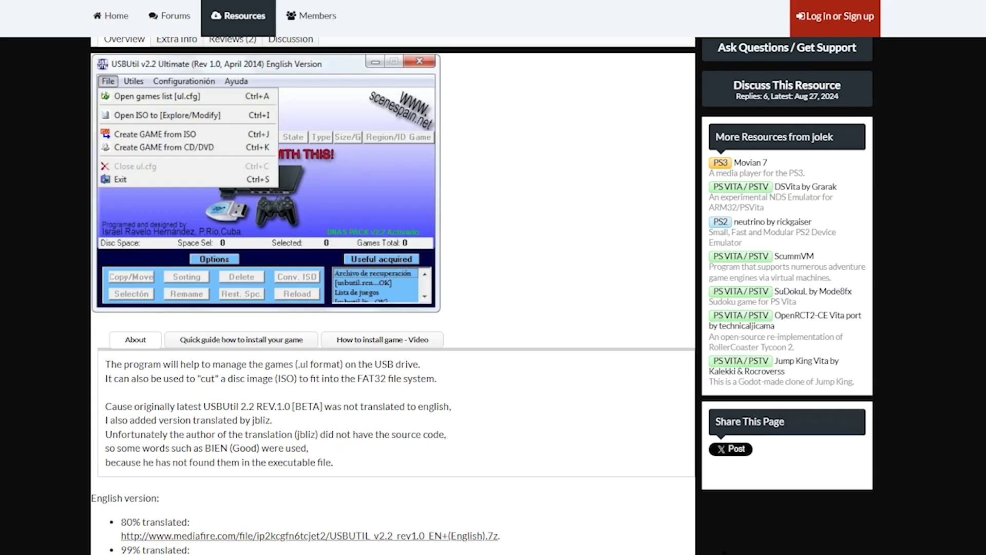
Step: Fetch the USBUTIL_v2.2_rev1.0_EN archive from MediaFire and dfsetup222.exe from the Defraggler page
left_click(363, 535)
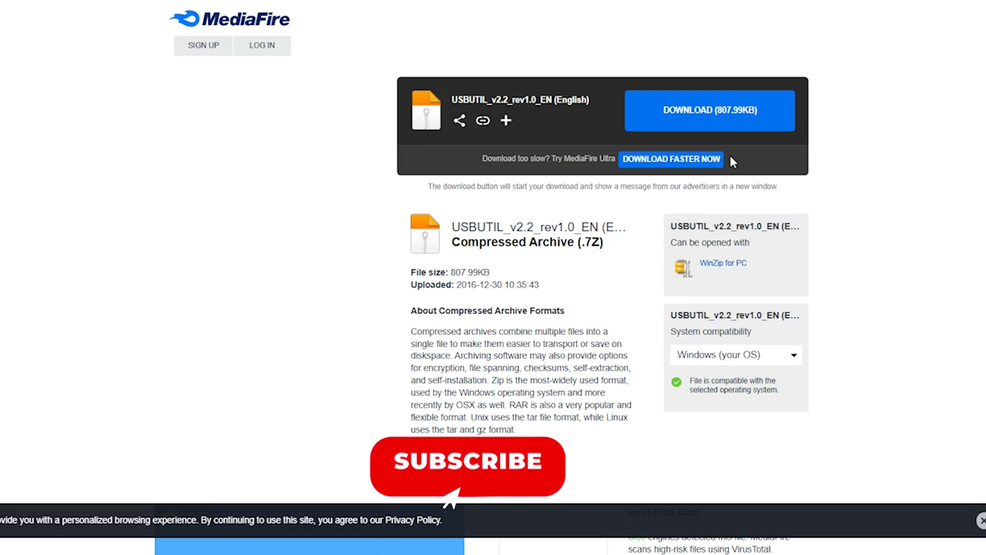
left_click(710, 110)
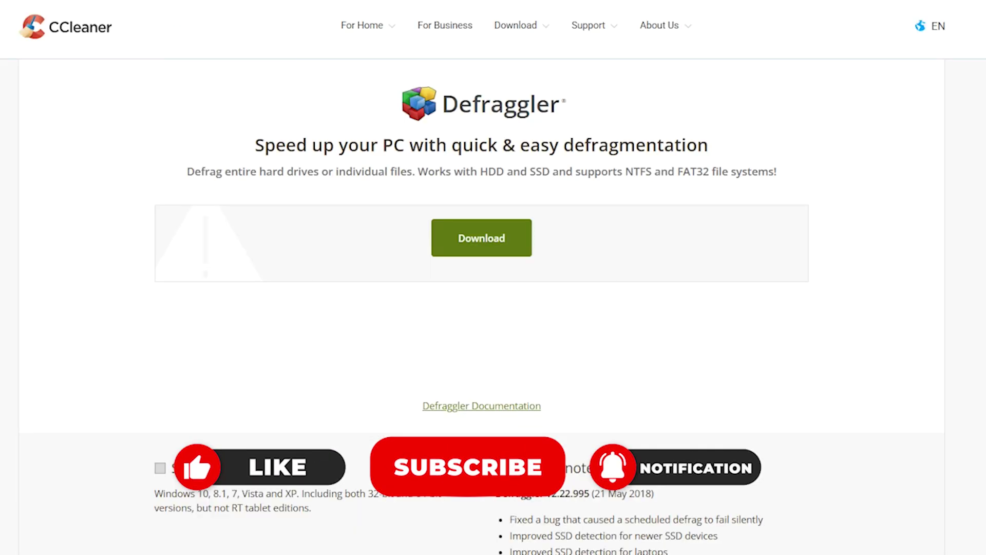
left_click(500, 222)
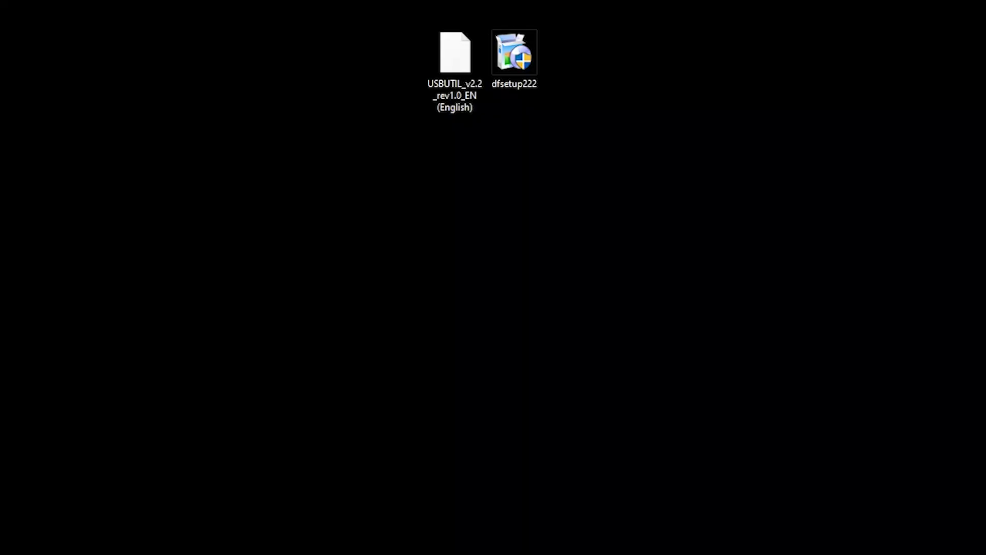
Step: Extract the .7z into a 'USBUTIL_v2.2_rev1.0_EN (English)' folder with 7-Zip, then delete the archive
right_click(469, 48)
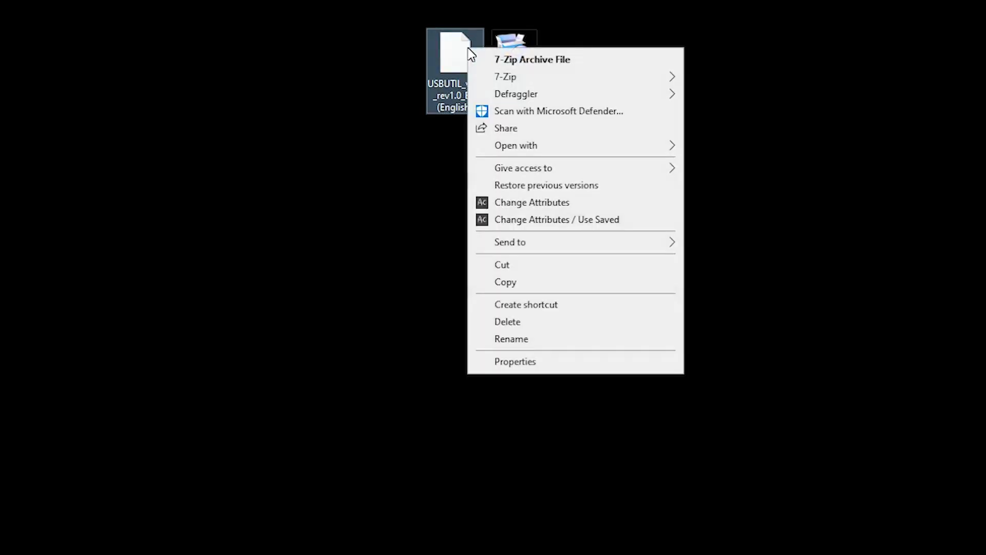
left_click(734, 148)
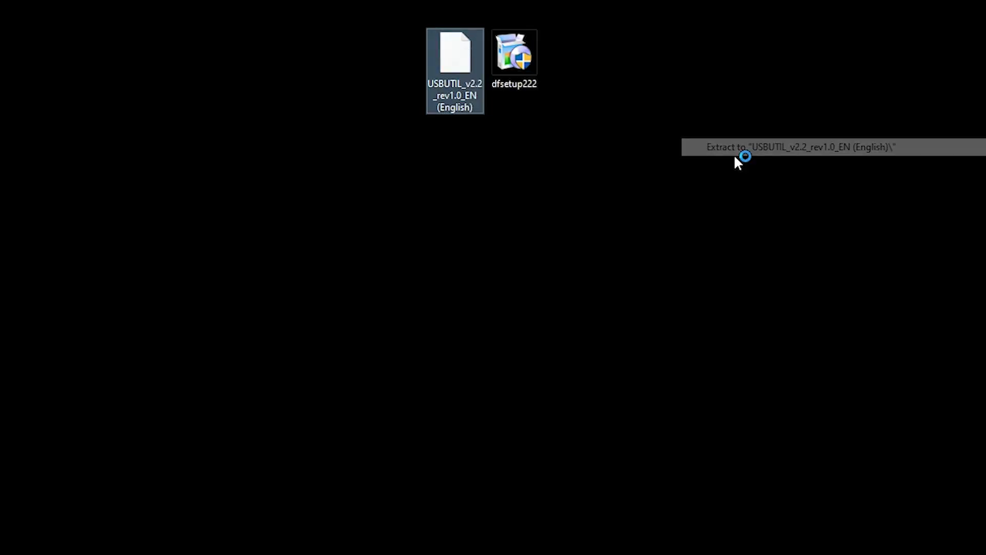
left_click(452, 49)
right_click(448, 46)
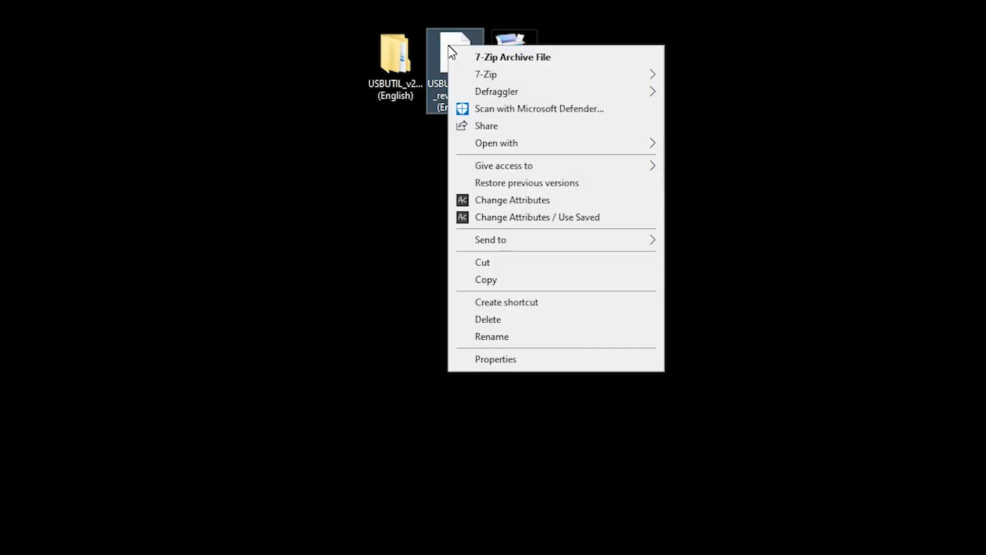
left_click(505, 319)
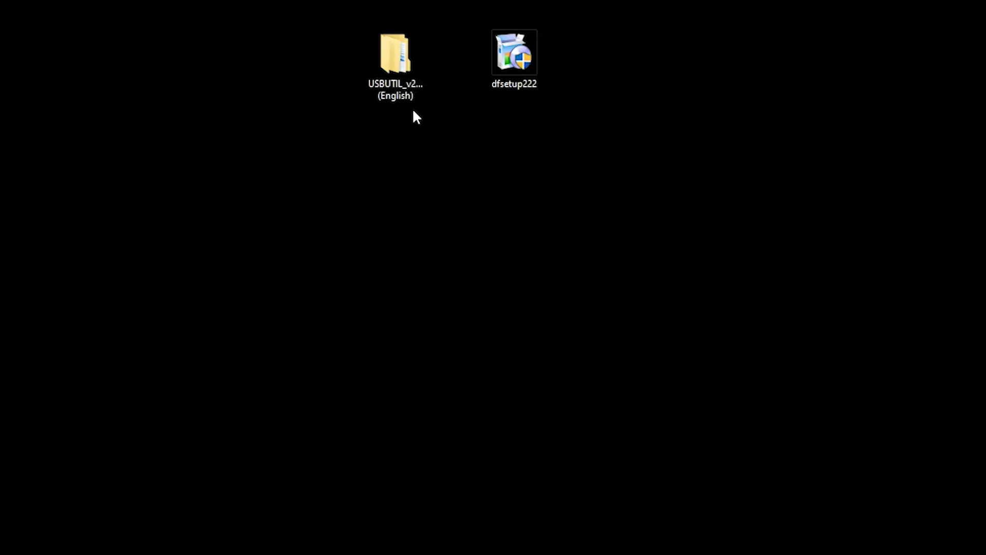
Step: Launch USBUtil v2.2 rev1.0_English from the extracted folder and open File > Create GAME from ISO
double_click(401, 72)
double_click(400, 146)
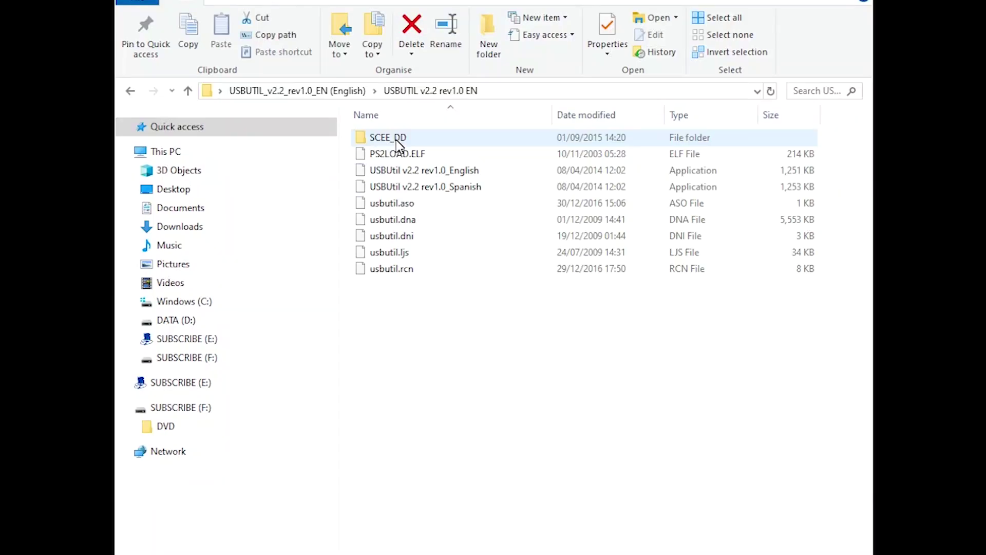
left_click(399, 174)
double_click(399, 174)
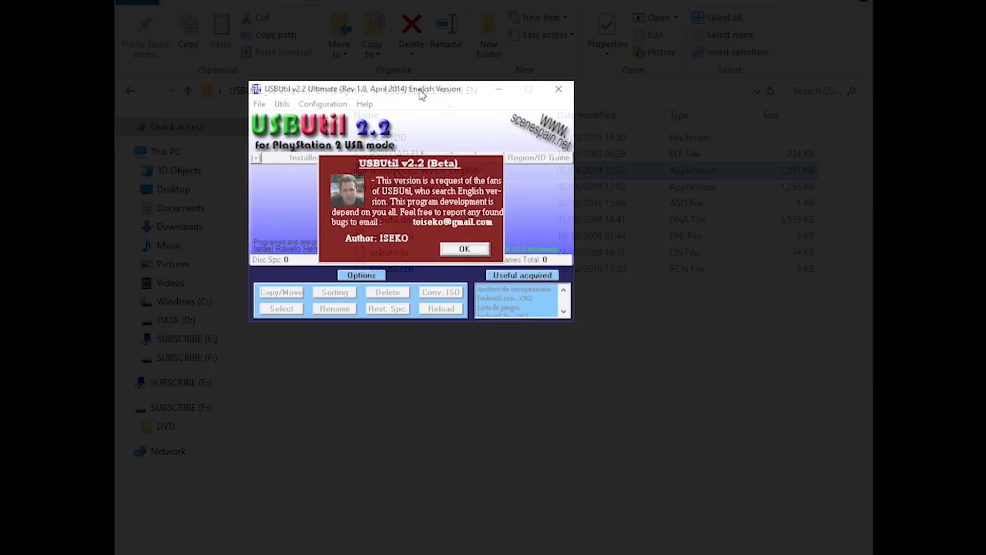
left_click(464, 249)
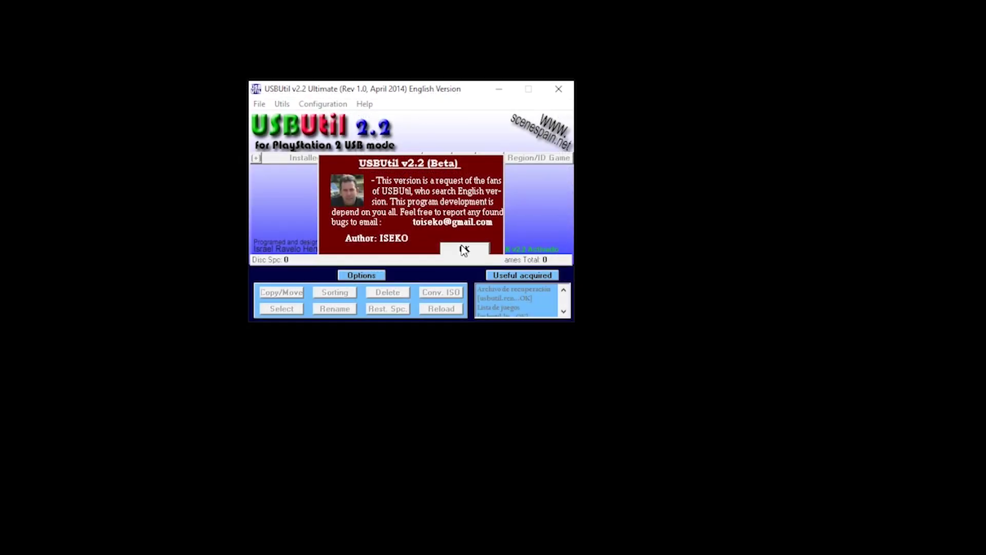
left_click(259, 103)
left_click(284, 158)
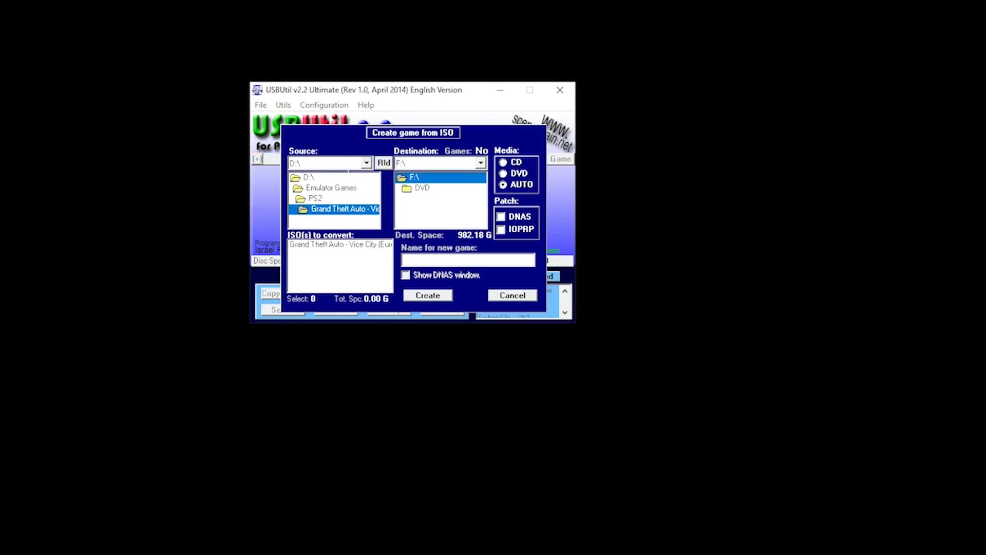
Step: Pick the Grand Theft Auto Vice City ISO from source drive D:\
left_click(369, 164)
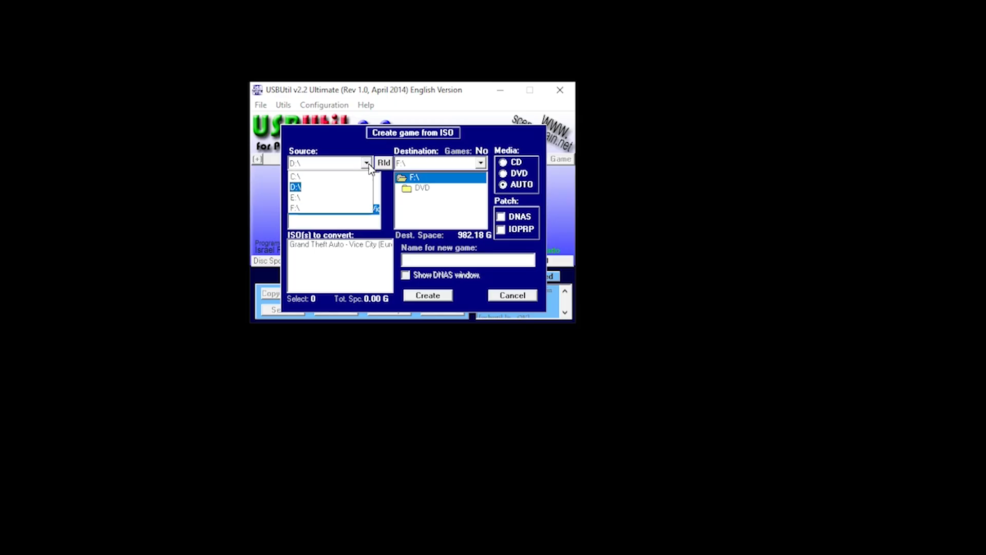
left_click(364, 135)
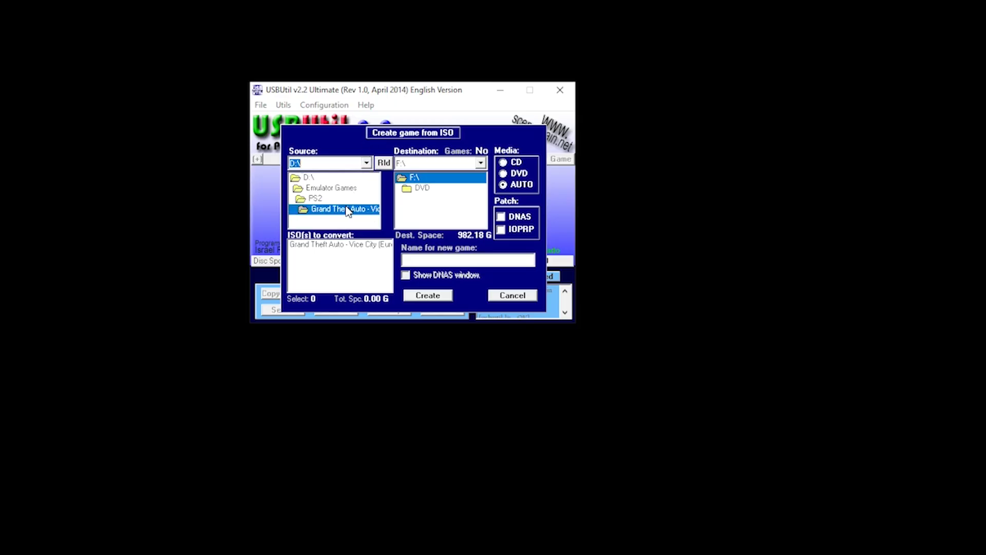
left_click(351, 245)
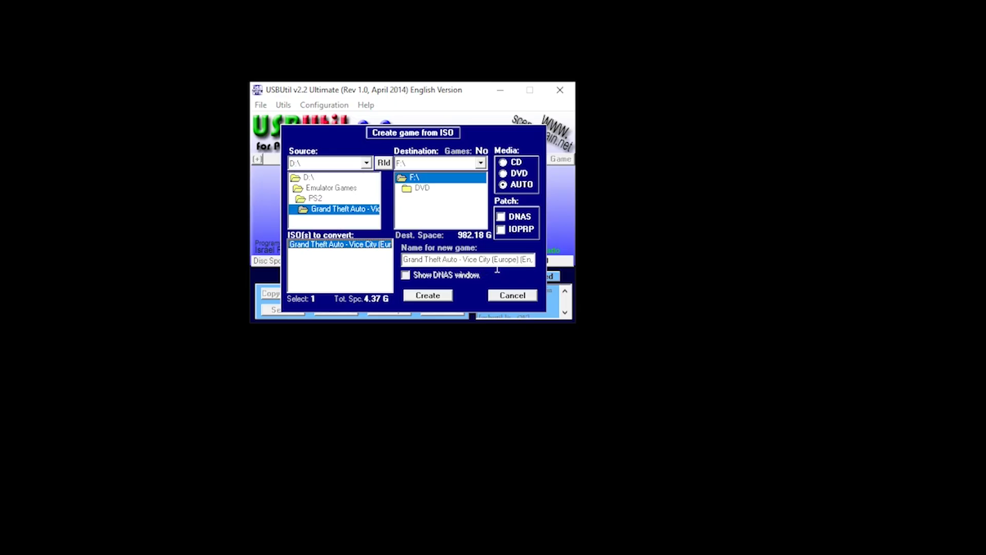
Step: Name the game 'Grand Theft Auto - Vice City', set DVD media, and create it on F:\
left_click_drag(492, 259, 565, 267)
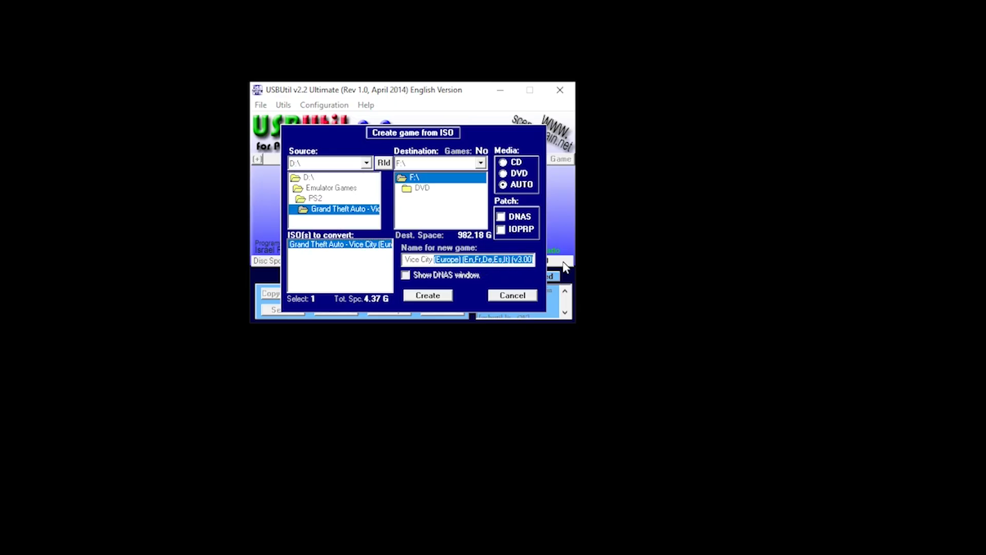
key("BackSpace")
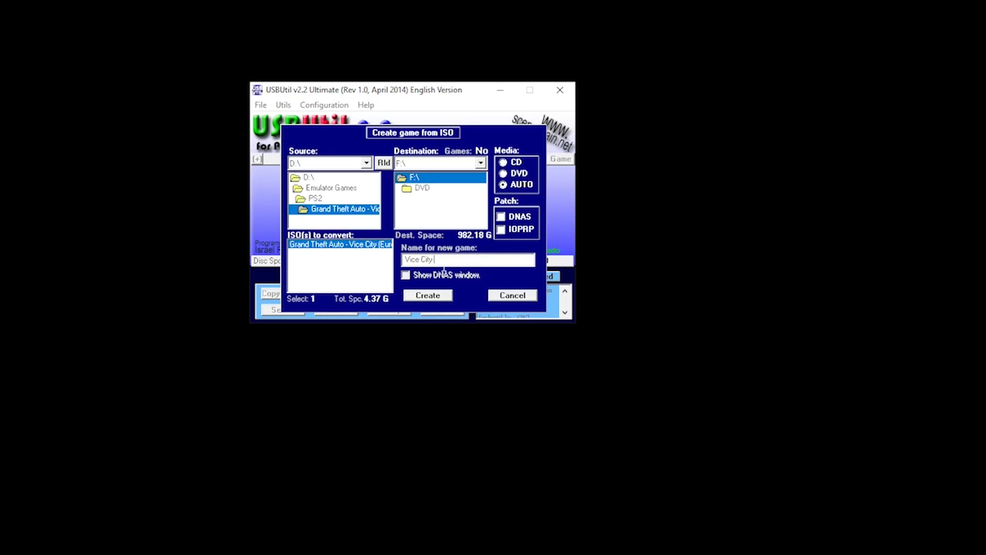
left_click_drag(444, 269, 396, 265)
key("End")
left_click(506, 175)
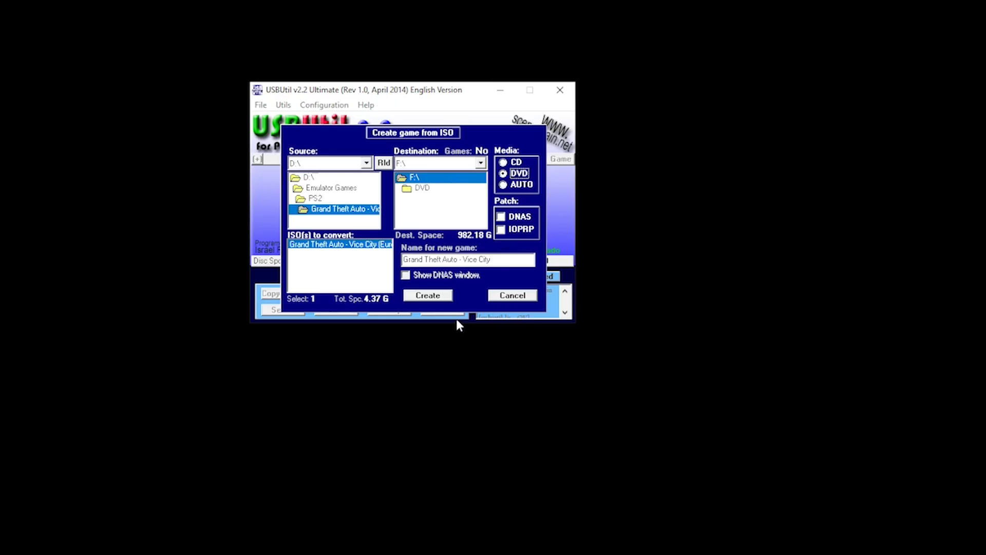
left_click(435, 297)
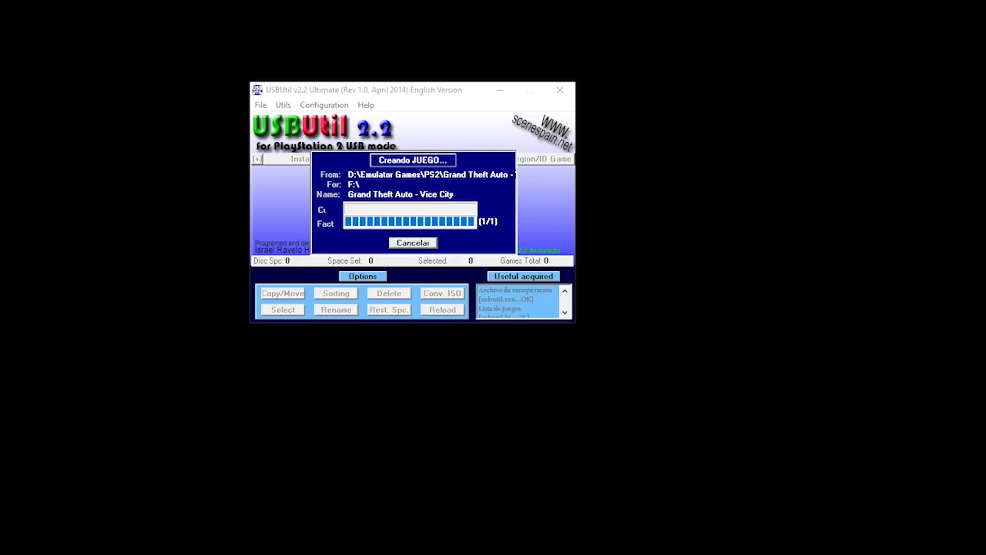
Step: Start a new Create GAME from ISO and select the Resident Evil 4 ISO in the PS2 folder
left_click(422, 246)
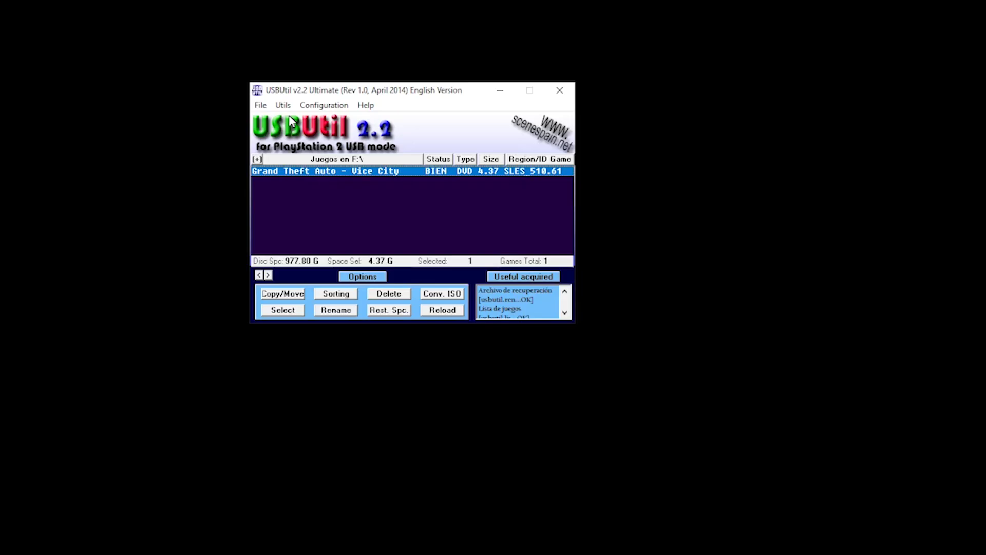
left_click(260, 105)
left_click(291, 157)
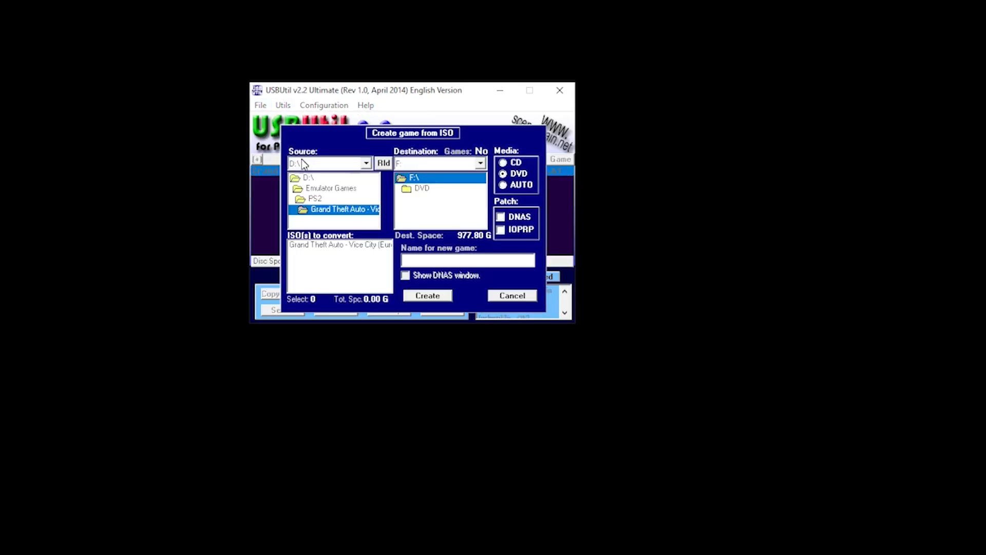
double_click(315, 199)
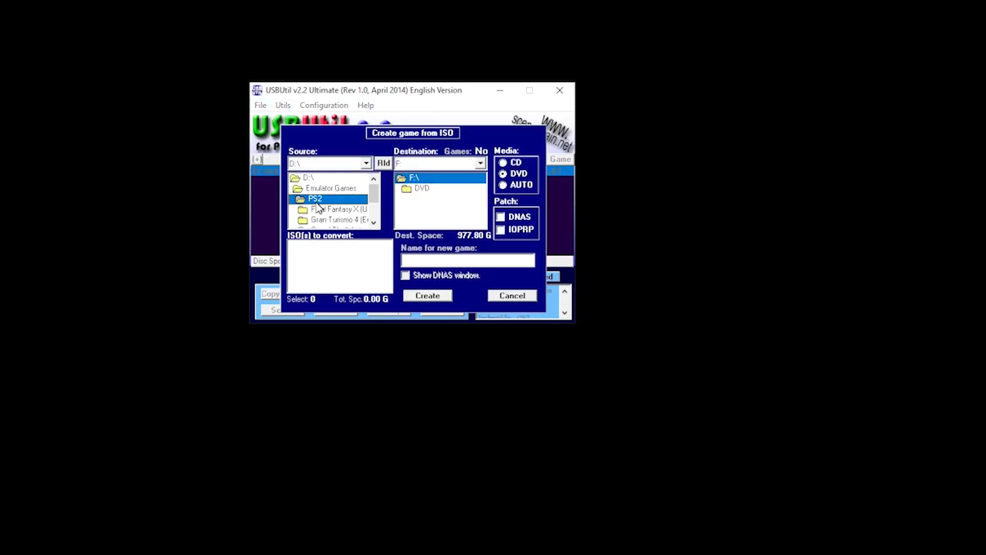
left_click(374, 223)
left_click(374, 223)
double_click(345, 225)
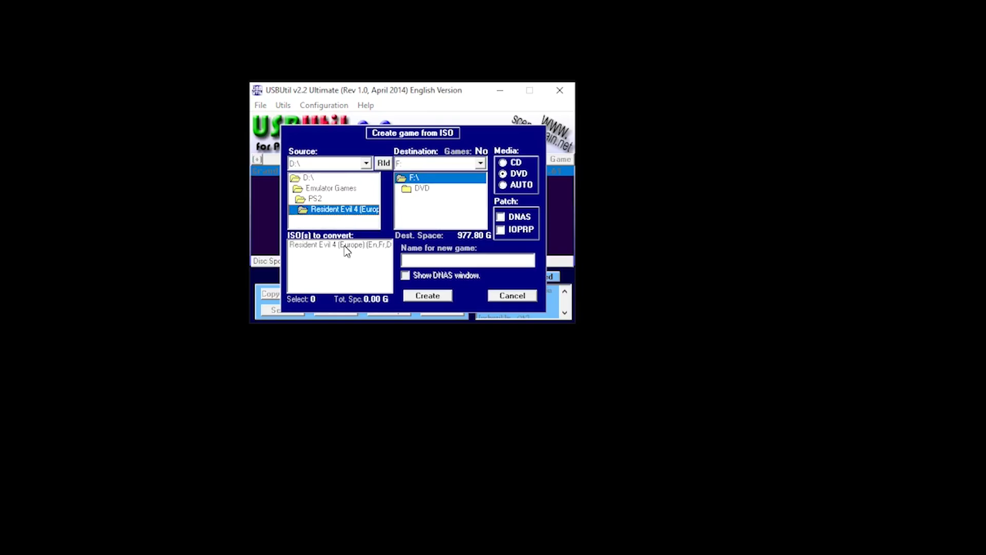
Step: Trim the game name to 'Resident Evil 4' and create it on F:\
left_click_drag(478, 259, 589, 266)
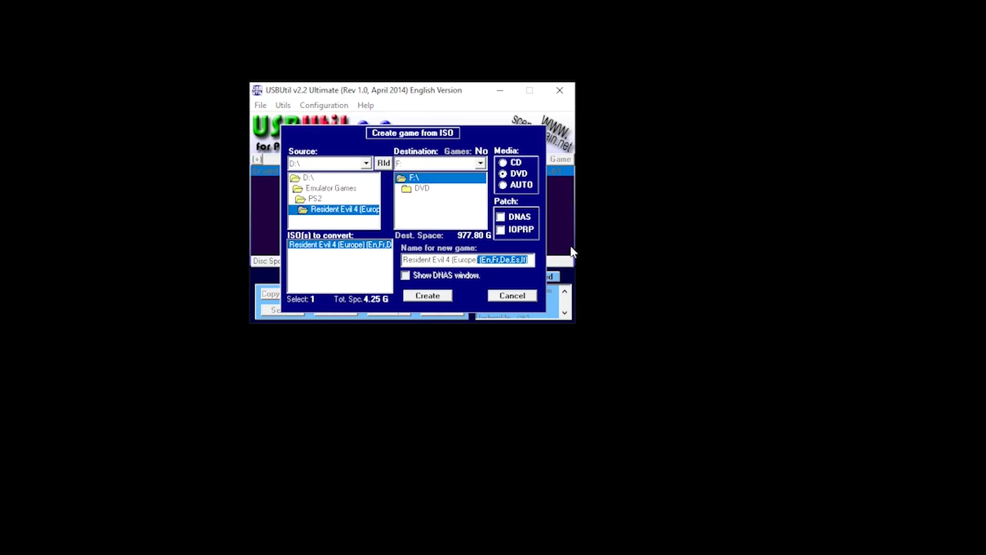
key("BackSpace")
key("BackSpace")
key("BackSpace")
key("BackSpace")
key("BackSpace")
key("BackSpace")
key("BackSpace")
key("BackSpace")
key("BackSpace")
key("BackSpace")
key("BackSpace")
left_click(435, 296)
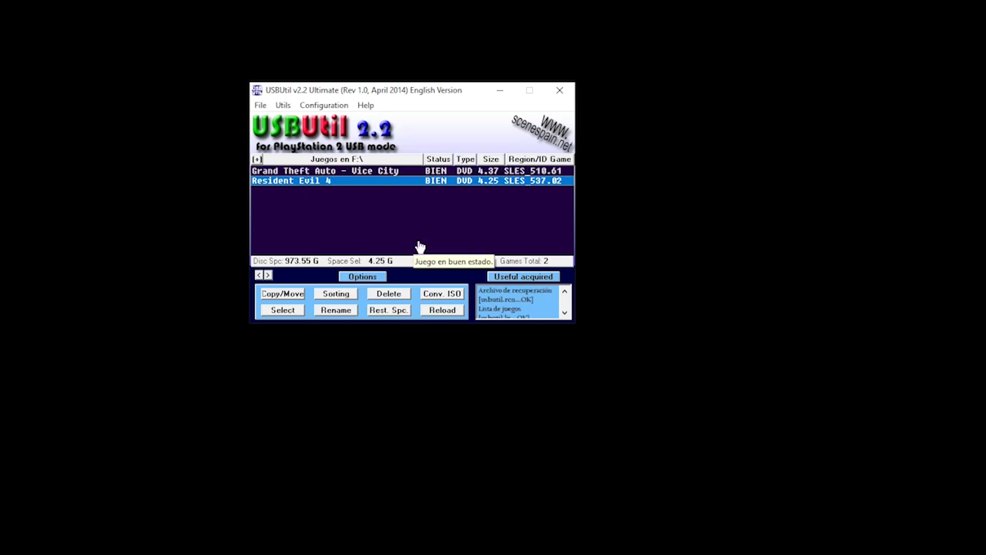
Step: Close USBUtil and view the combined properties of the five ul.*.SLES_510.61 files (4.37 GB)
left_click(559, 91)
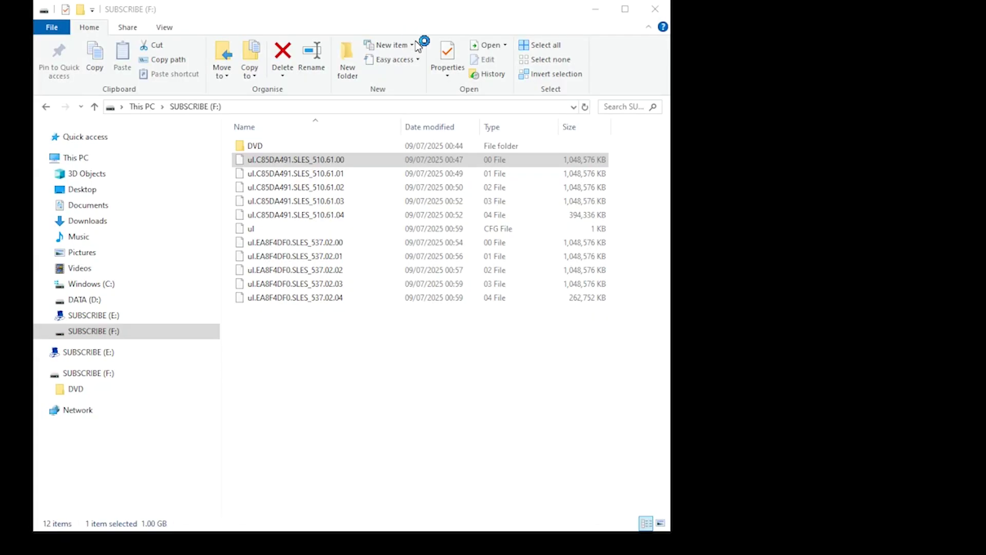
left_click(334, 221, "shift")
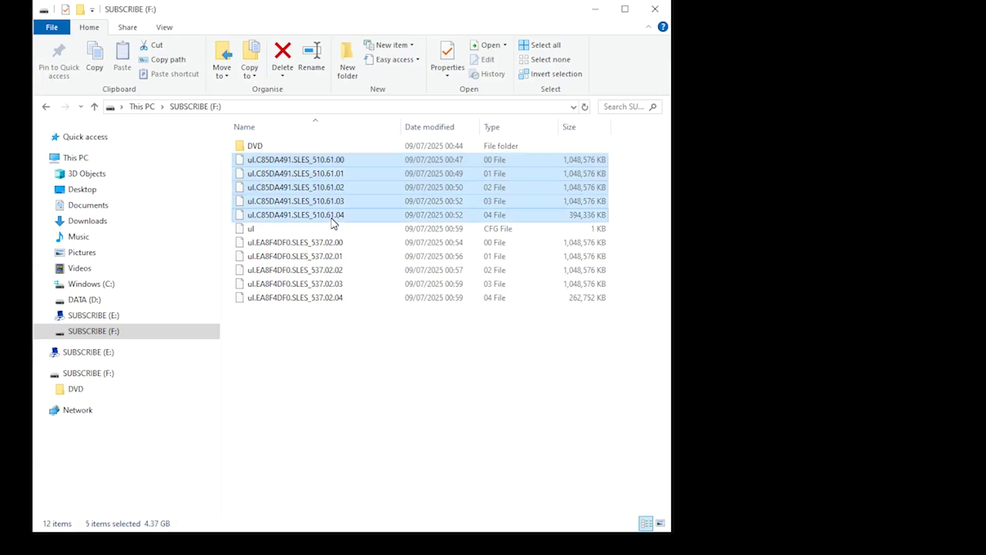
right_click(331, 219)
left_click(430, 438)
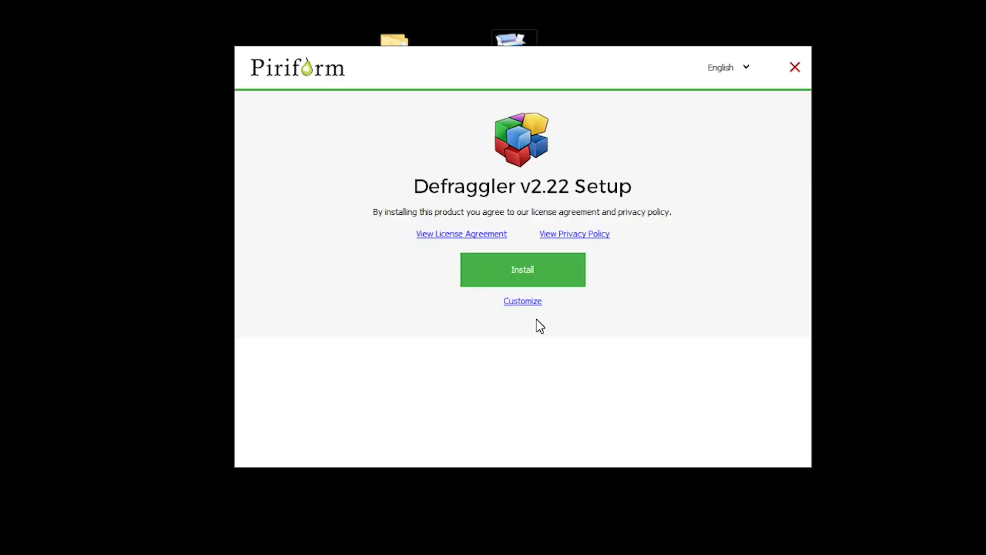
Step: Install Defraggler v2.22 with default settings and close the completed setup window
left_click(549, 273)
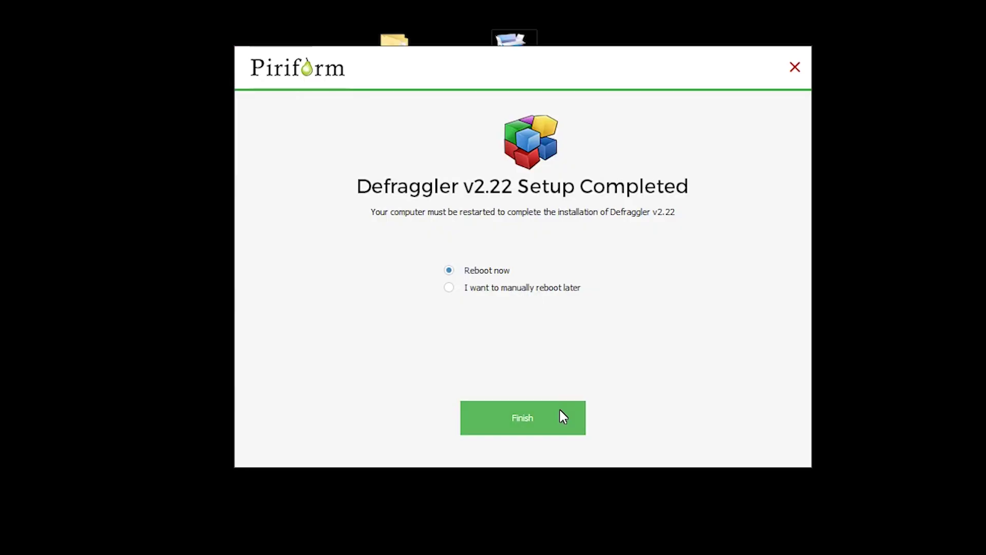
left_click(794, 67)
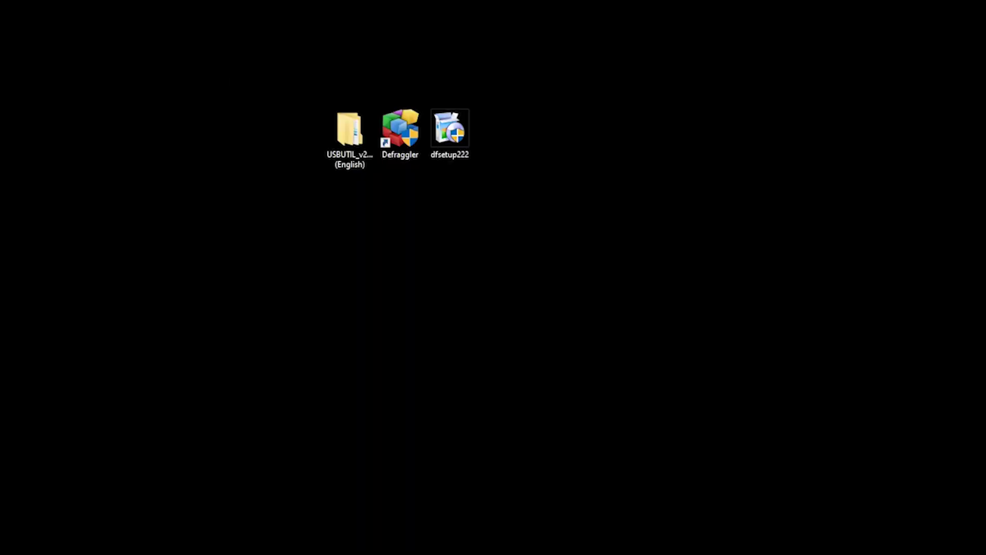
Step: Delete dfsetup222, then defragment SUBSCRIBE (F:) in Defraggler down to 0% fragmentation
right_click(462, 114)
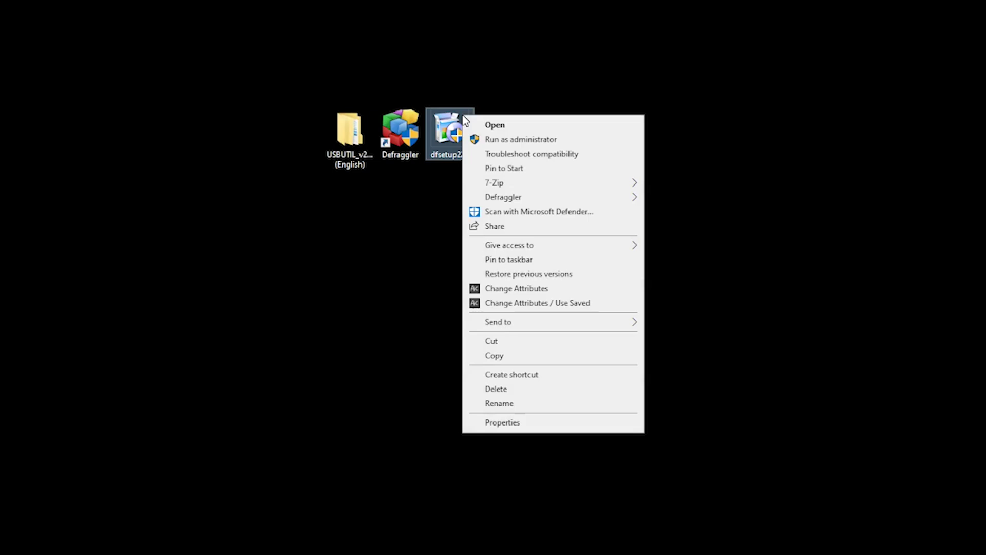
left_click(553, 392)
double_click(400, 133)
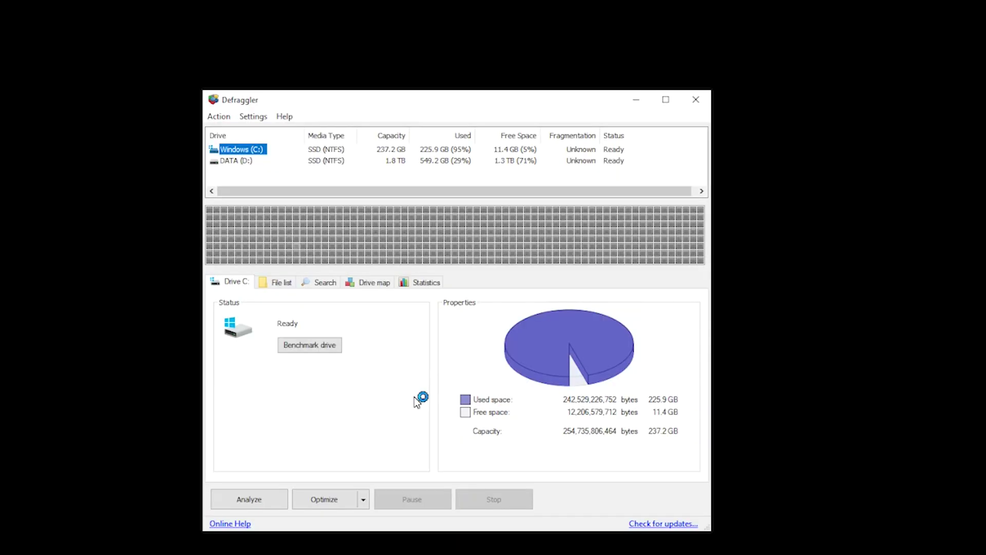
scroll(324, 149, "down", 1)
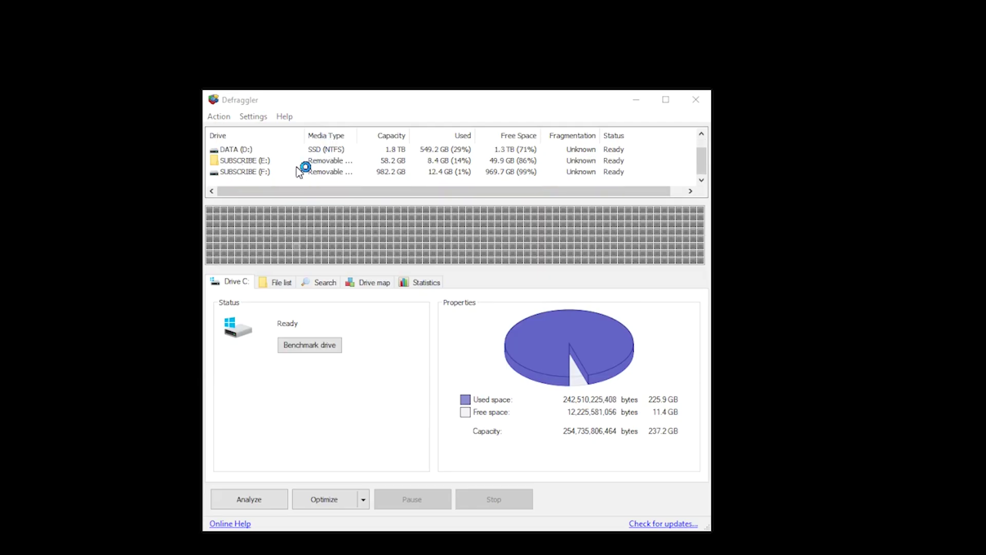
left_click(252, 172)
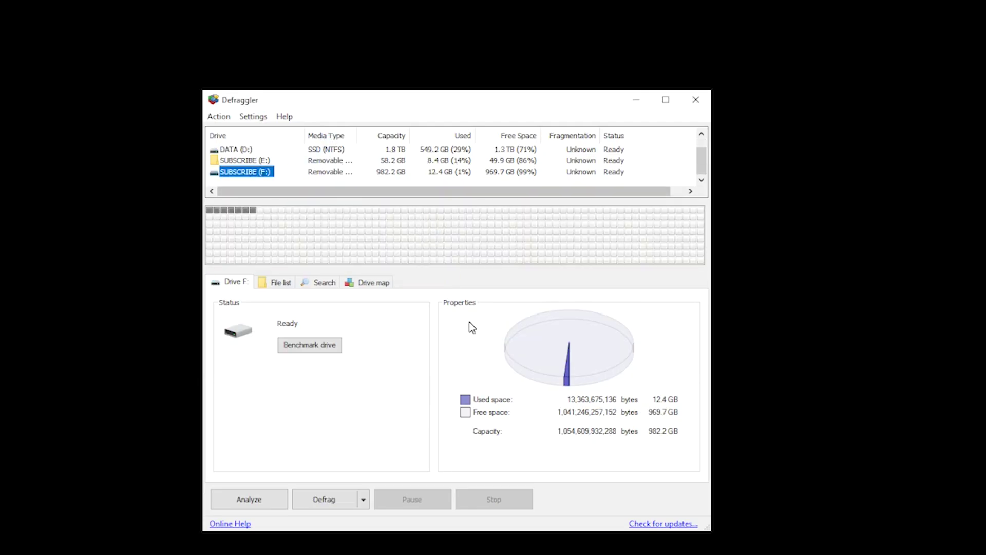
left_click(323, 508)
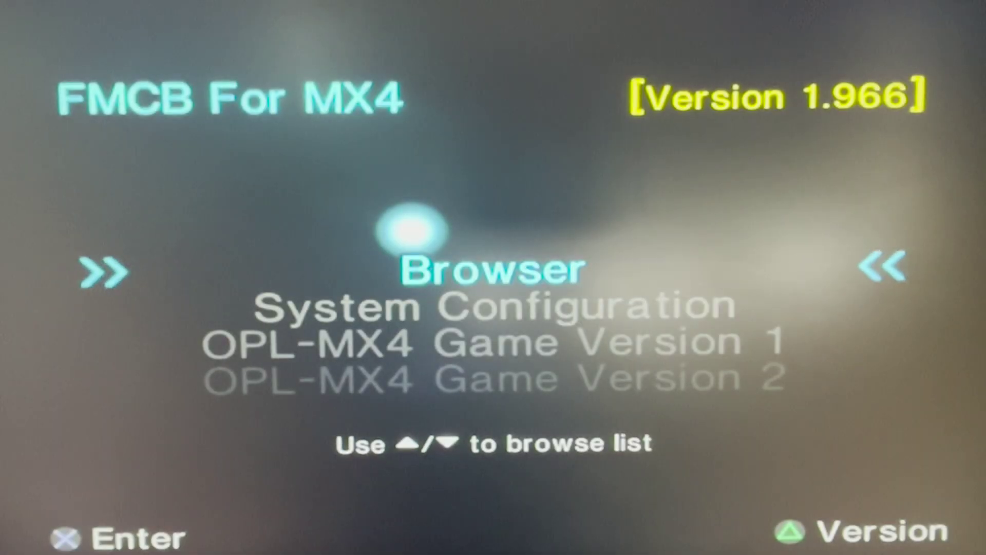
Step: Launch 'OPL-10th For USB HDD' from the FMCB menu
key("Down")
key("Down")
key("Down")
key("Down")
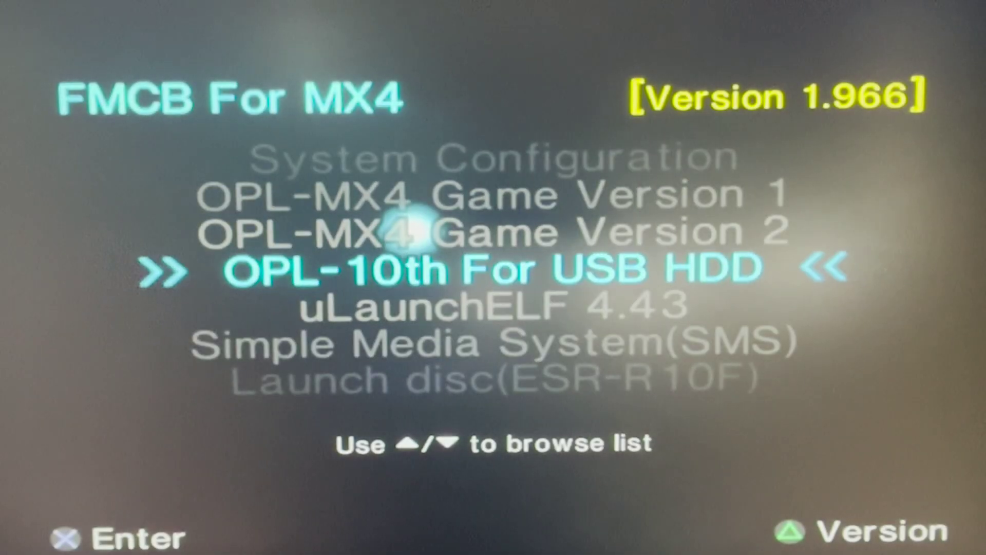
key("Return")
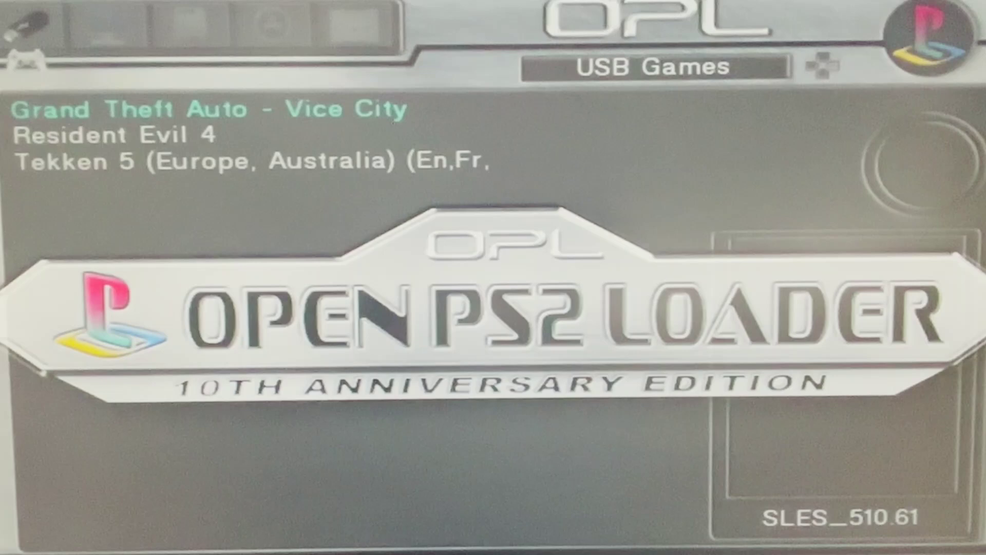